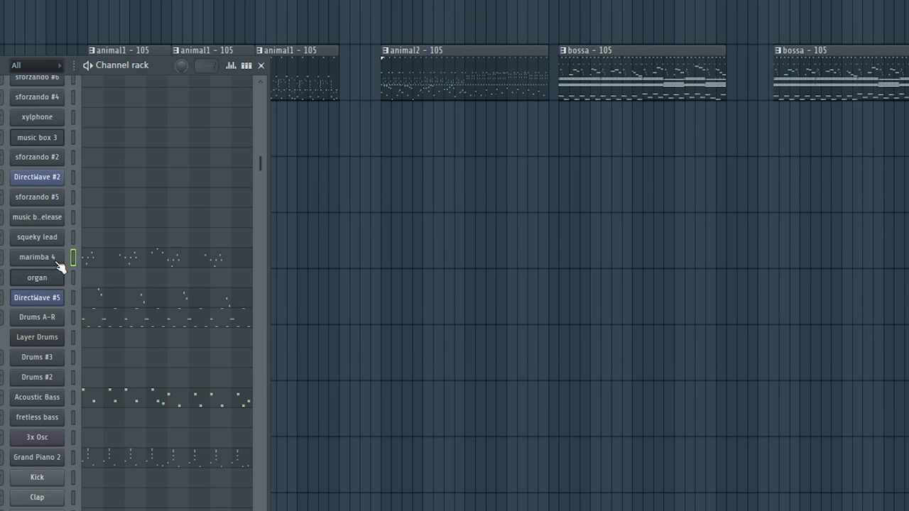
# Step: Open the marimba 4 and DirectWave #5 instruments to view their sound sources
pyautogui.click(125, 428)
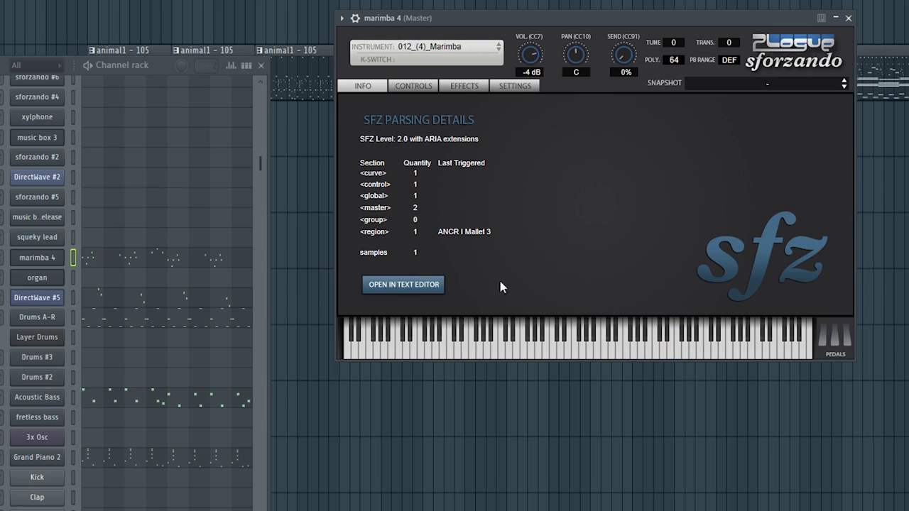
pyautogui.click(62, 300)
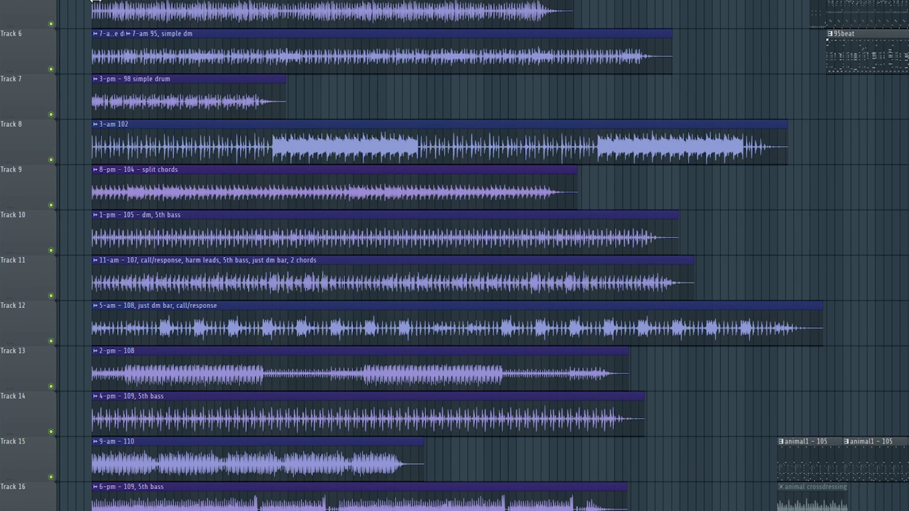
# Step: Select the block of hourly song clips in the playlist and the block of clips labelled "normal" to compare them
pyautogui.moveTo(74, 1); pyautogui.dragTo(703, 505)
pyautogui.moveTo(75, 2); pyautogui.dragTo(675, 510)
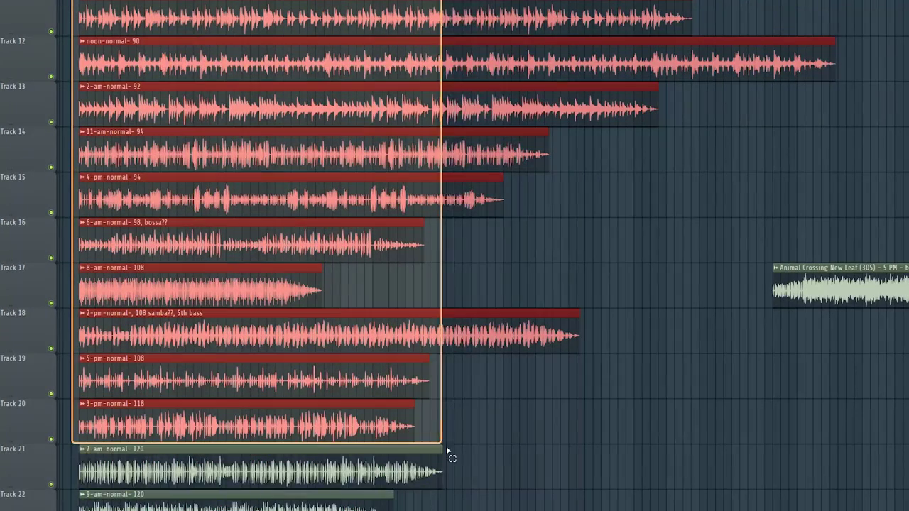
pyautogui.click(684, 462)
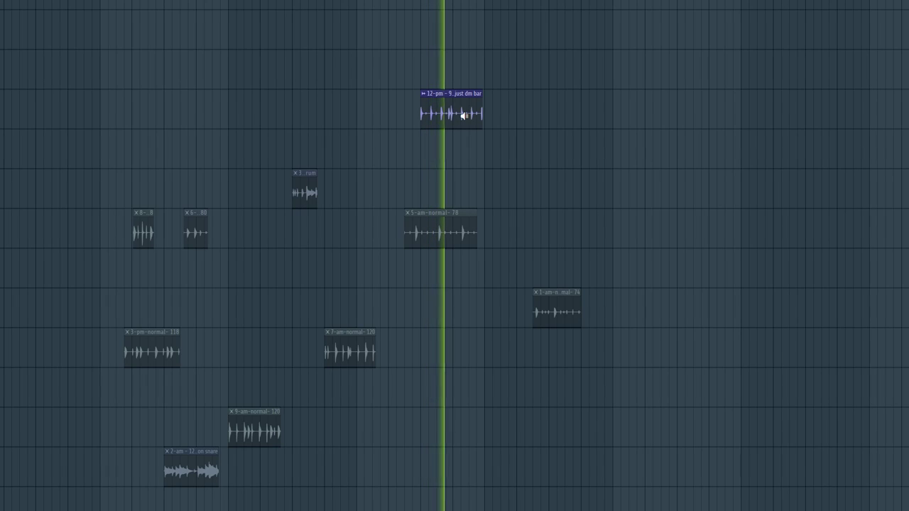
# Step: Audition the short 3-pm simple drum and 5-am-normal - 78 excerpts on their own
pyautogui.click(311, 186)
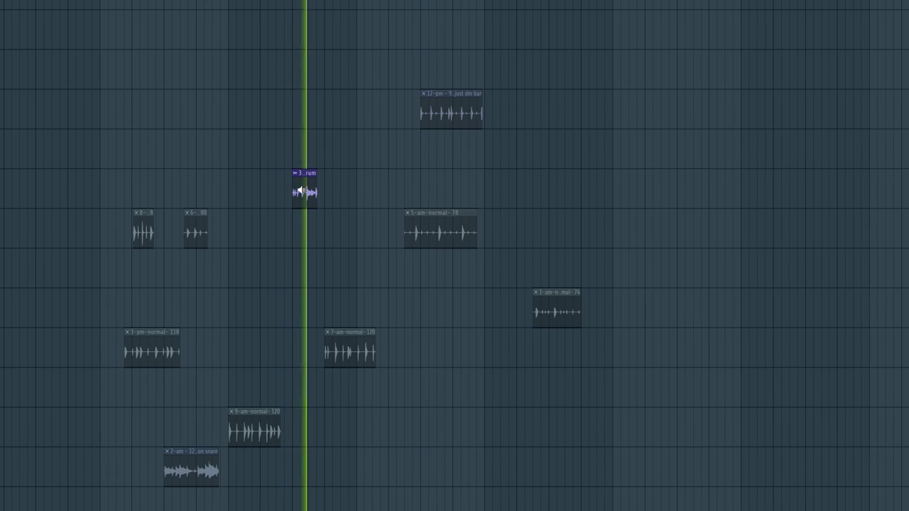
pyautogui.click(420, 245)
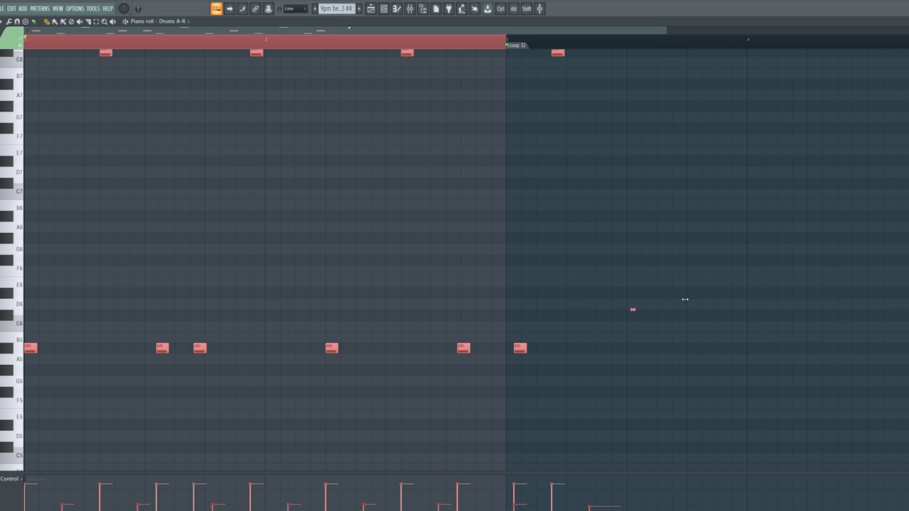
# Step: Stretch the selected Drums A-R notes so the C8 hits fall one bar apart, clear the selection and play the beat
pyautogui.moveTo(684, 299); pyautogui.dragTo(908, 286)
pyautogui.scroll(-2, 665, 238)
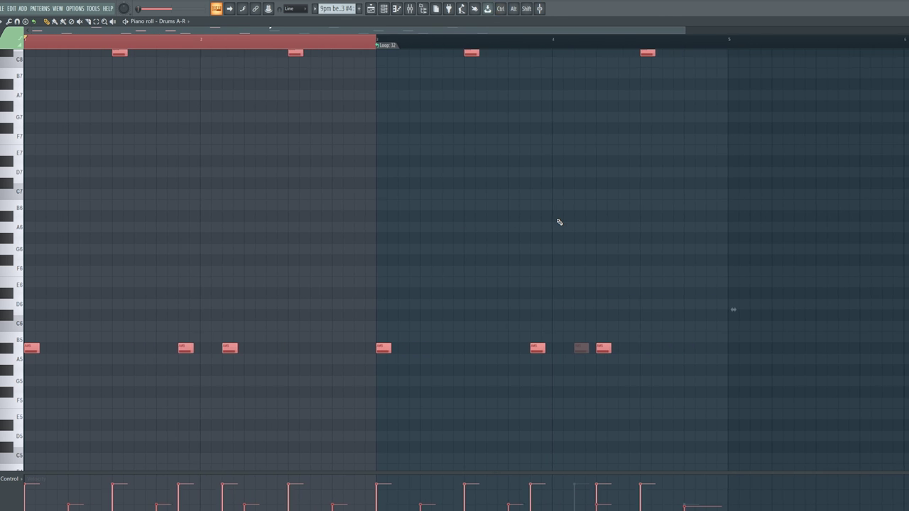
pyautogui.hotkey('ctrl', 'd')
pyautogui.press('space')
pyautogui.scroll(-5, 542, 222)
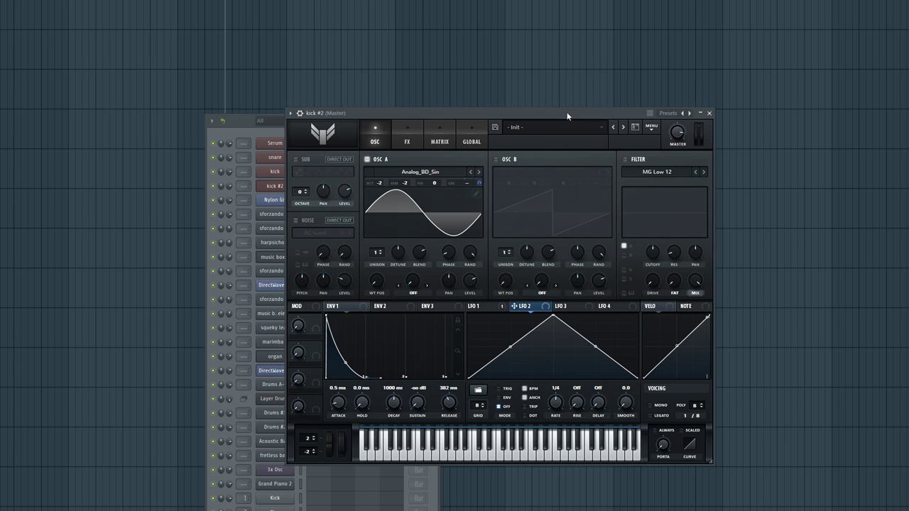
# Step: In the kick #2 synth, adjust the LFO 1 pitch curve and the start phase of oscillator A
pyautogui.rightClick(466, 182)
pyautogui.click(493, 202)
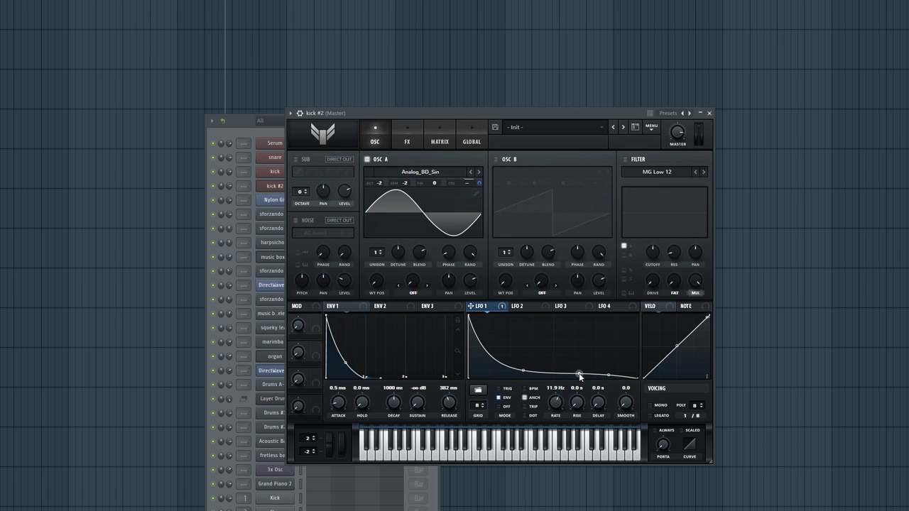
pyautogui.moveTo(579, 373); pyautogui.dragTo(603, 365)
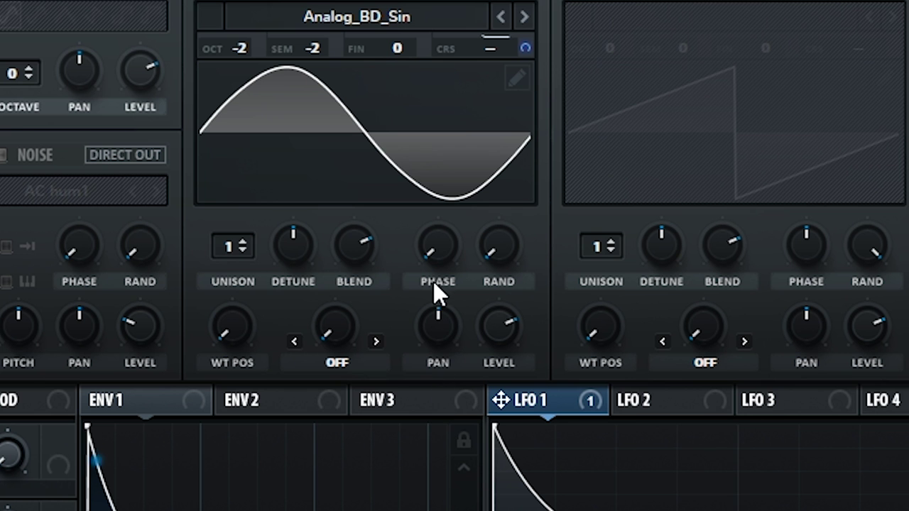
pyautogui.moveTo(432, 279); pyautogui.dragTo(427, 176)
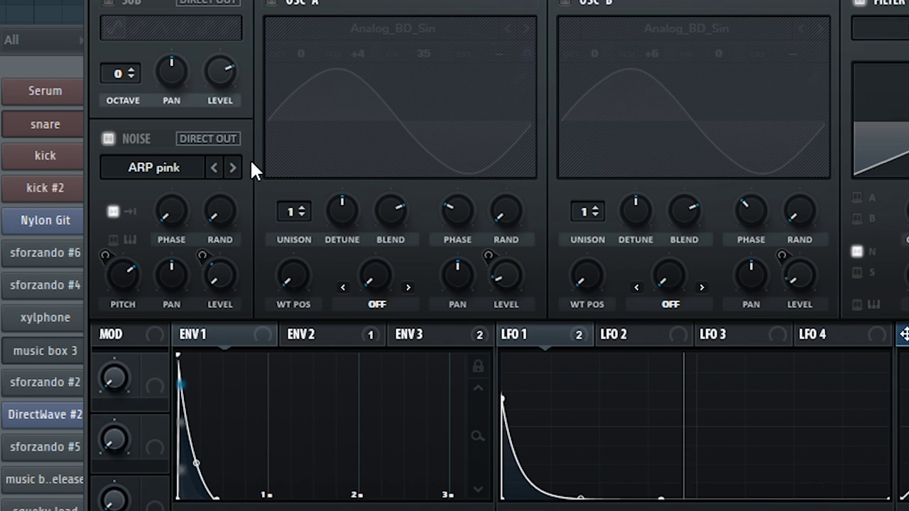
# Step: Toggle the ARP pink noise source and oscillator B in the synth
pyautogui.click(127, 144)
pyautogui.click(577, 2)
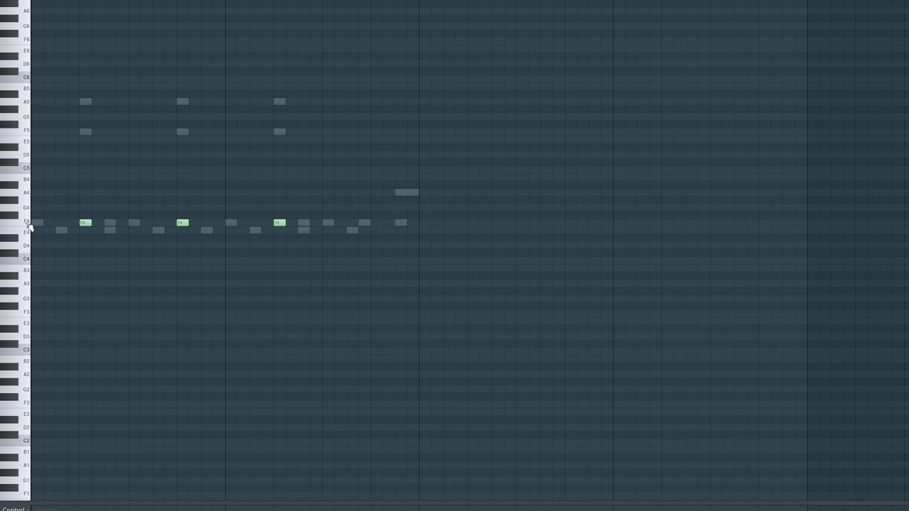
# Step: Play the repeating F4 pattern against its ghost notes and check the channel rack while it loops
pyautogui.press('space')
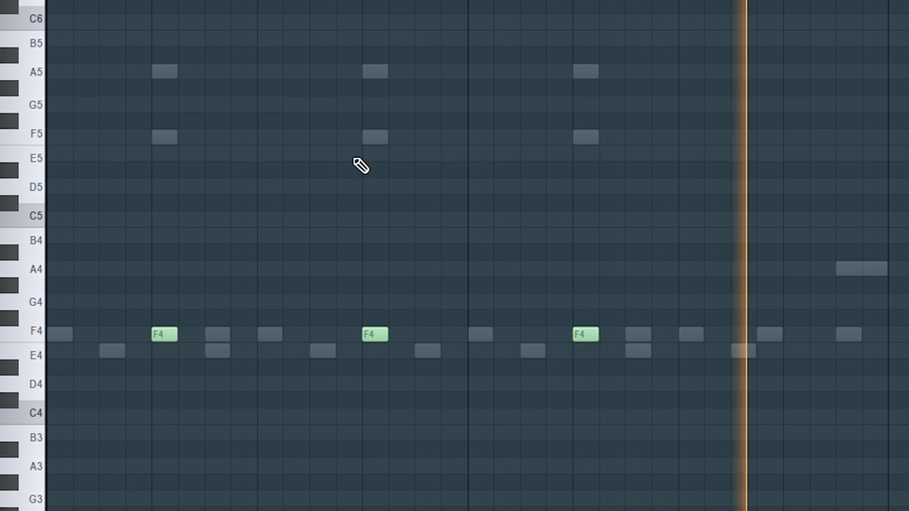
pyautogui.press('F6')
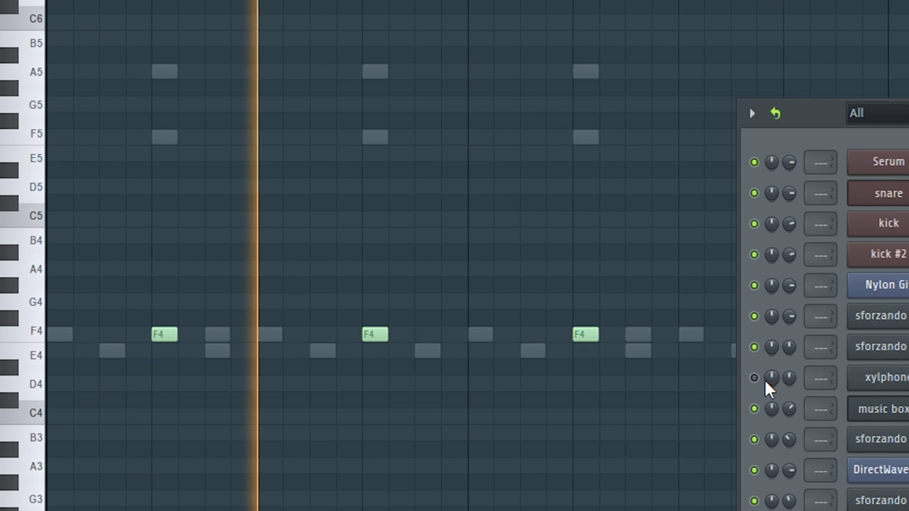
pyautogui.press('F6')
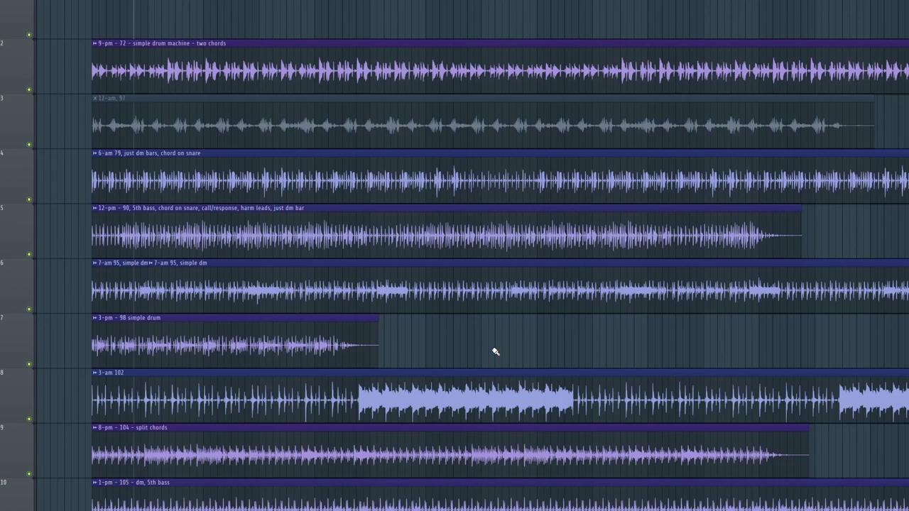
# Step: Look through the hourly song clips on playlist tracks 2 to 20 and the F5/A5 chord pattern in the piano roll
pyautogui.scroll(-6, 496, 336)
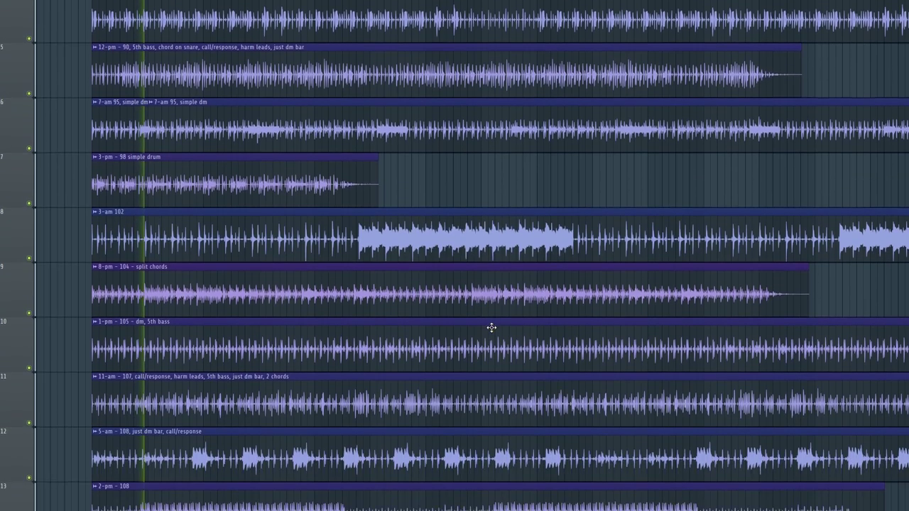
pyautogui.scroll(-9, 490, 323)
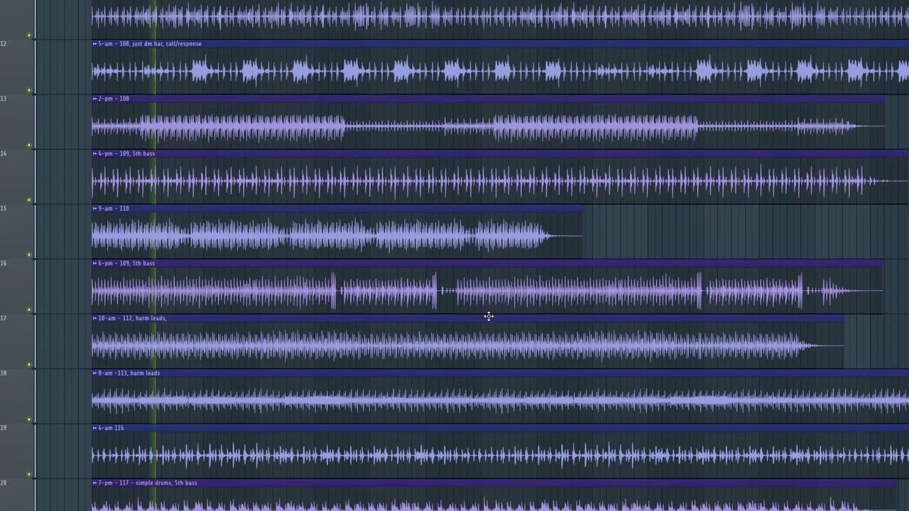
pyautogui.scroll(-4, 489, 316)
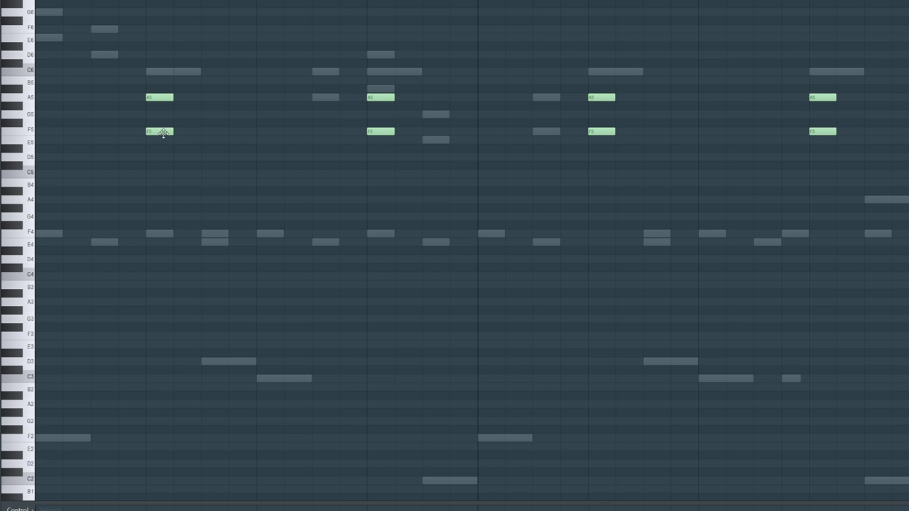
pyautogui.scroll(3, 159, 210)
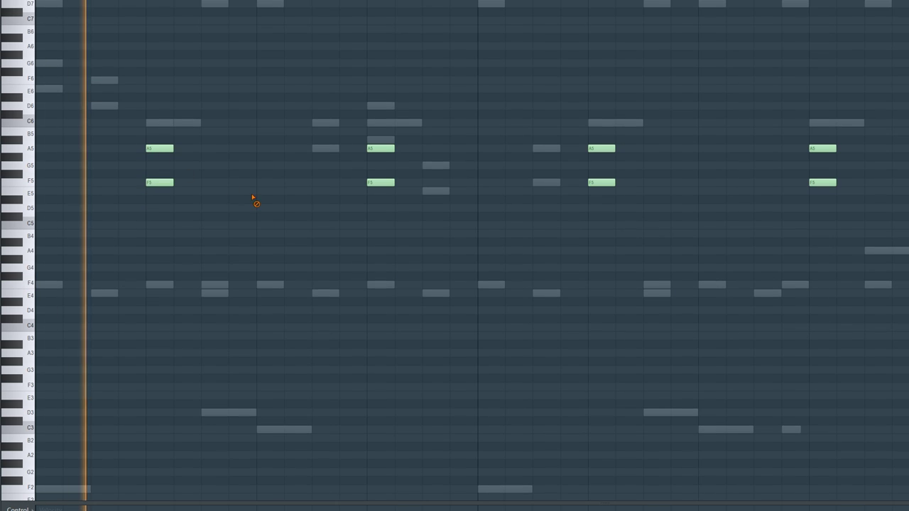
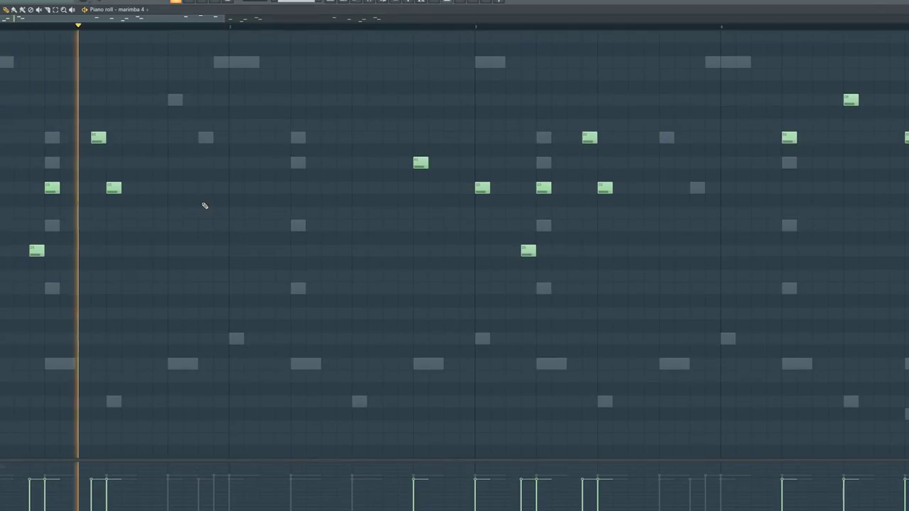
# Step: Switch the piano roll between the marimba 4 and DirectWave #5 parts to compare the call and response phrases
pyautogui.doubleClick(206, 138)
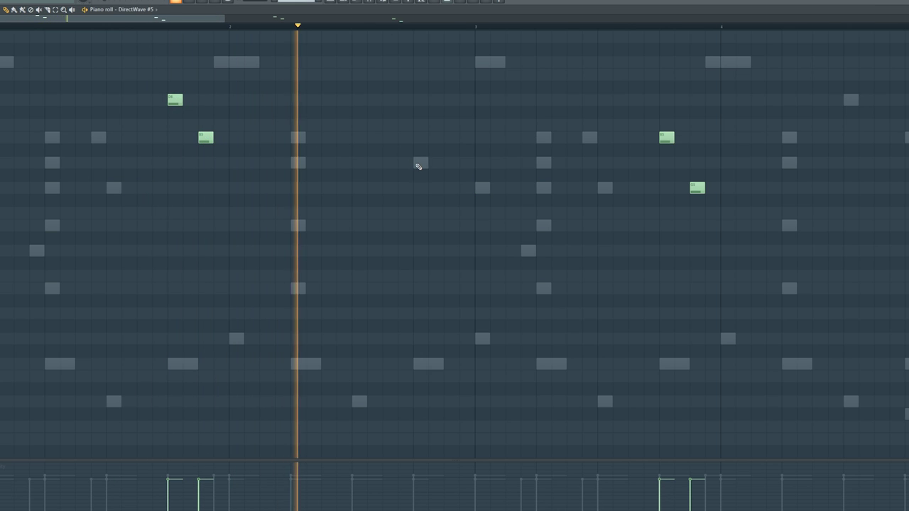
pyautogui.doubleClick(419, 164)
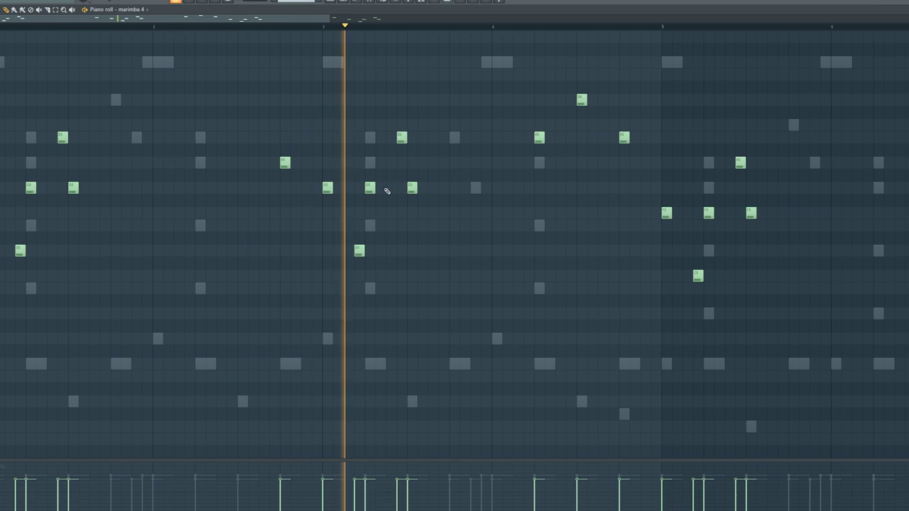
pyautogui.doubleClick(476, 188)
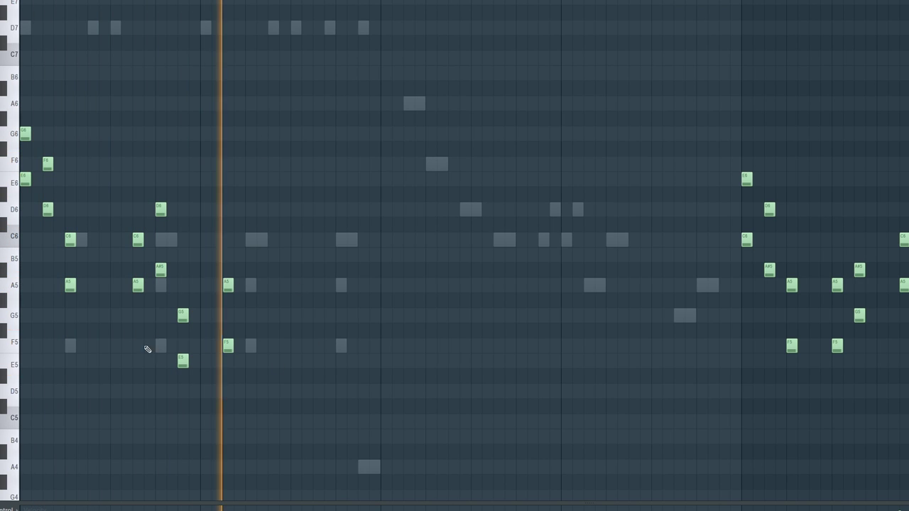
# Step: Switch to the ghosted lead melody starting on A6, select its phrase, and clear the note selection to examine the lead parts
pyautogui.doubleClick(439, 163)
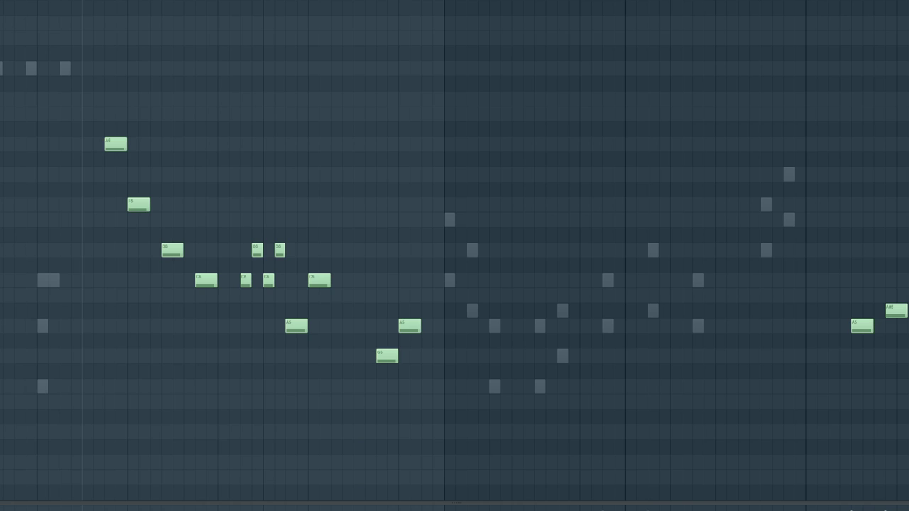
pyautogui.moveTo(61, 107); pyautogui.dragTo(459, 391)
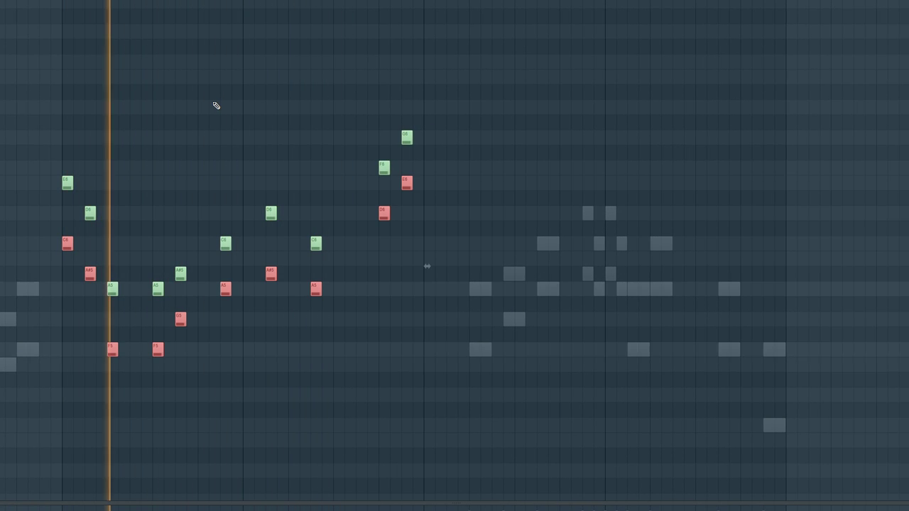
pyautogui.hotkey('ctrl', 'd')
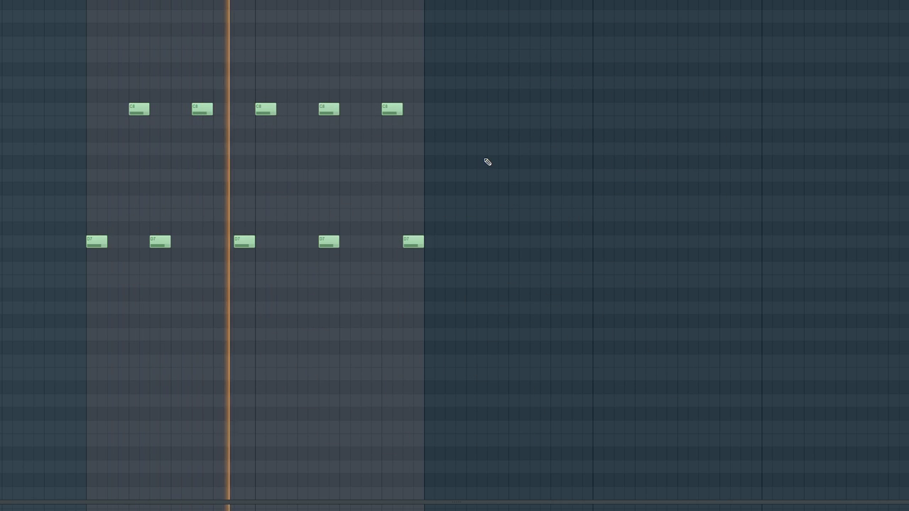
# Step: Shorten the bass notes to equal short lengths and move the E3 notes down an octave to E2
pyautogui.moveTo(201, 133); pyautogui.dragTo(201, 155)
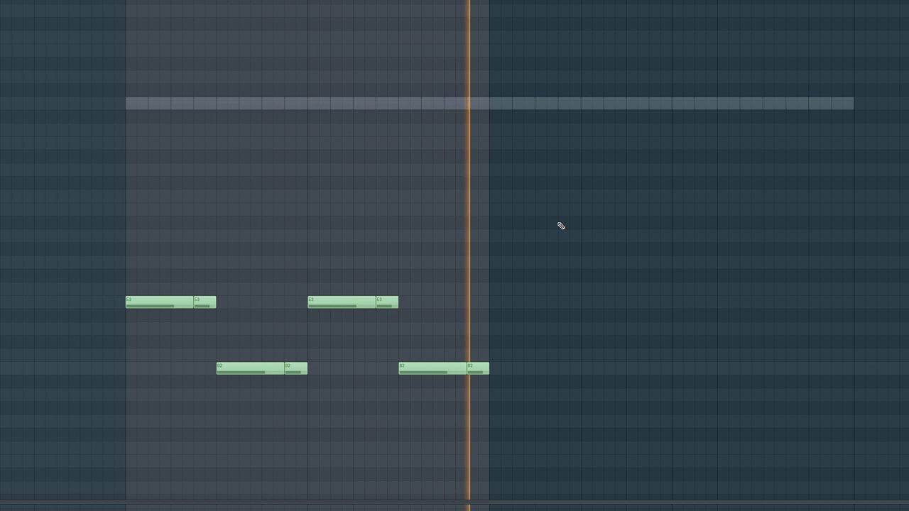
pyautogui.scroll(-1, 559, 227)
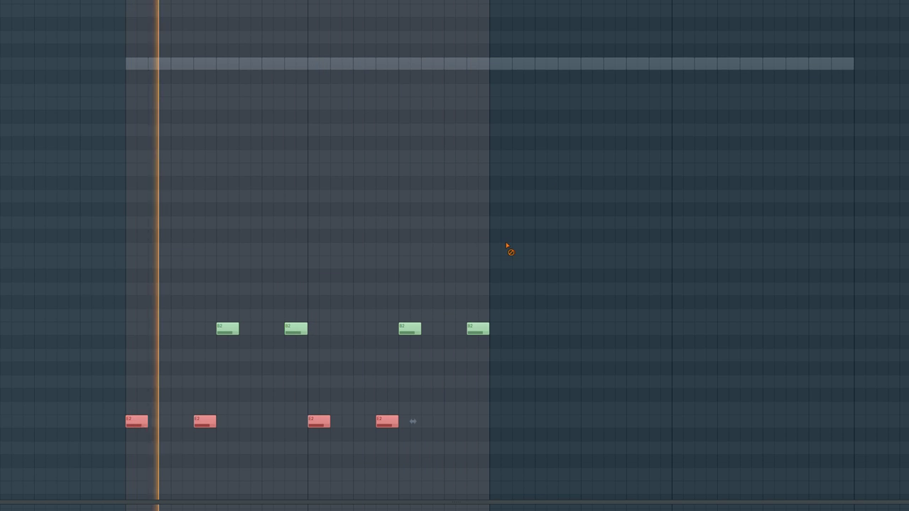
pyautogui.rightClick(506, 245)
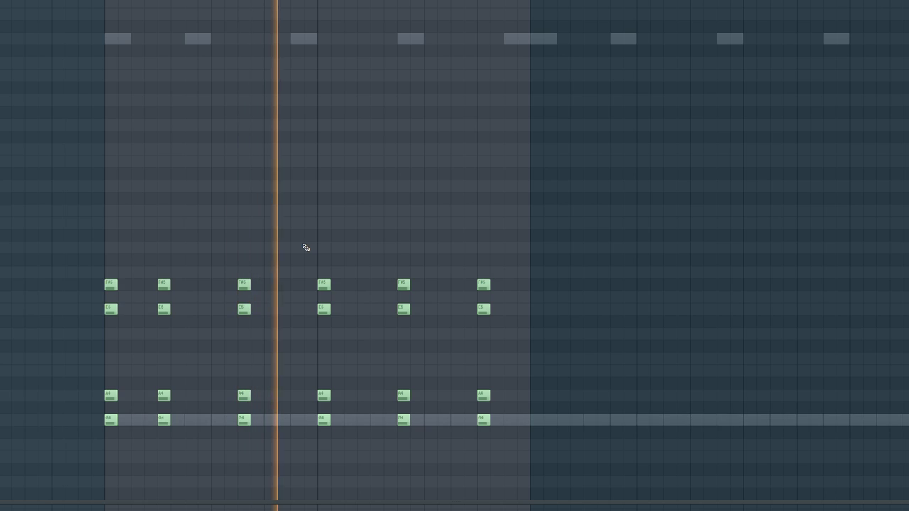
# Step: Select the G4, A4, E5 and F#5 chord at the start of the second bar and shift it earlier
pyautogui.moveTo(303, 243); pyautogui.dragTo(357, 445)
pyautogui.moveTo(330, 417); pyautogui.dragTo(303, 417)
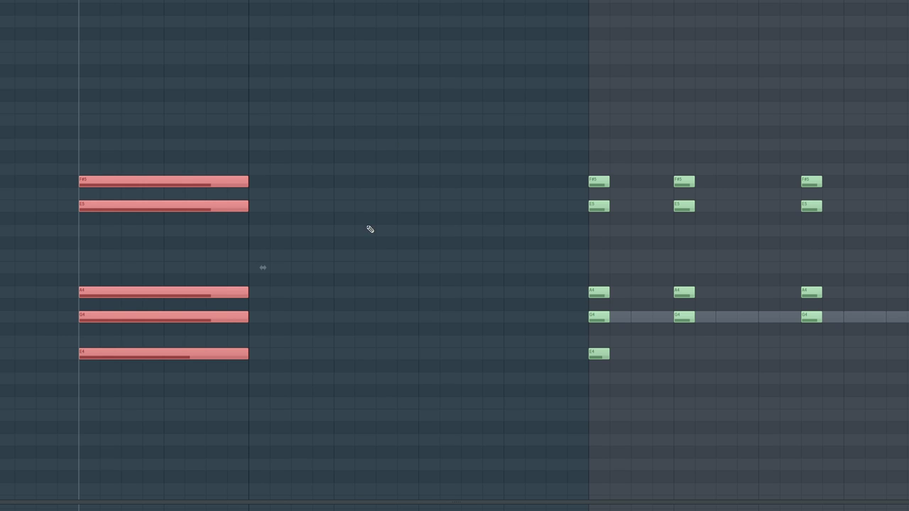
# Step: Try to strum the sustained E4, G4, A4, E5 and F#5 chord with the Strumizer, preserving the note ends
pyautogui.click(367, 229)
pyautogui.press('y')
pyautogui.click(131, 251)
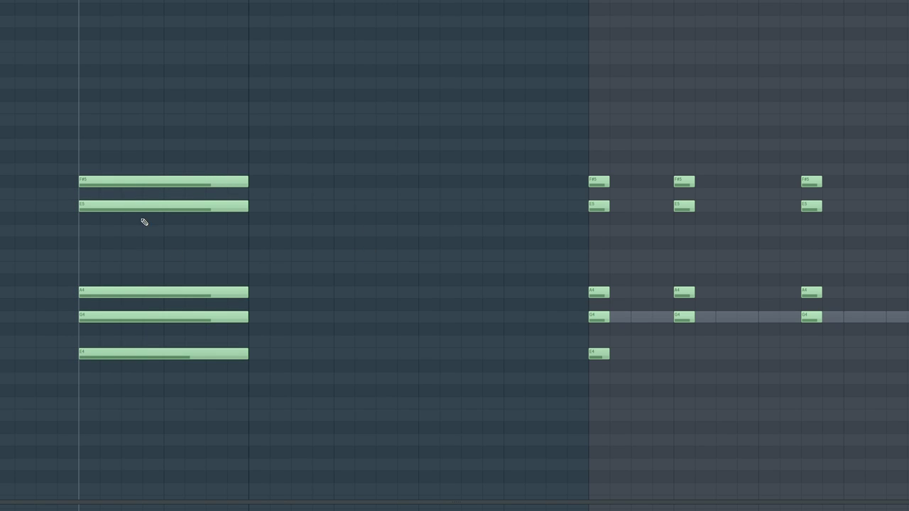
pyautogui.moveTo(146, 144); pyautogui.dragTo(174, 363)
pyautogui.hotkey('alt', 's')
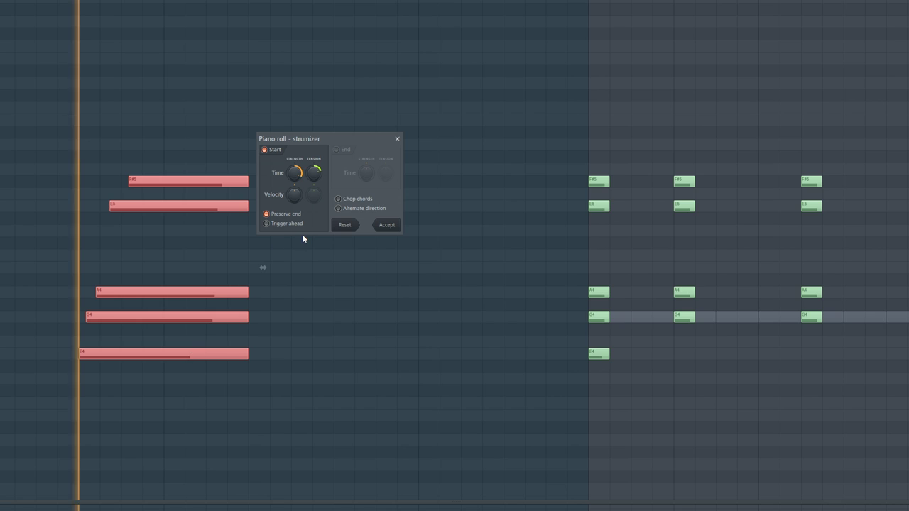
pyautogui.click(401, 141)
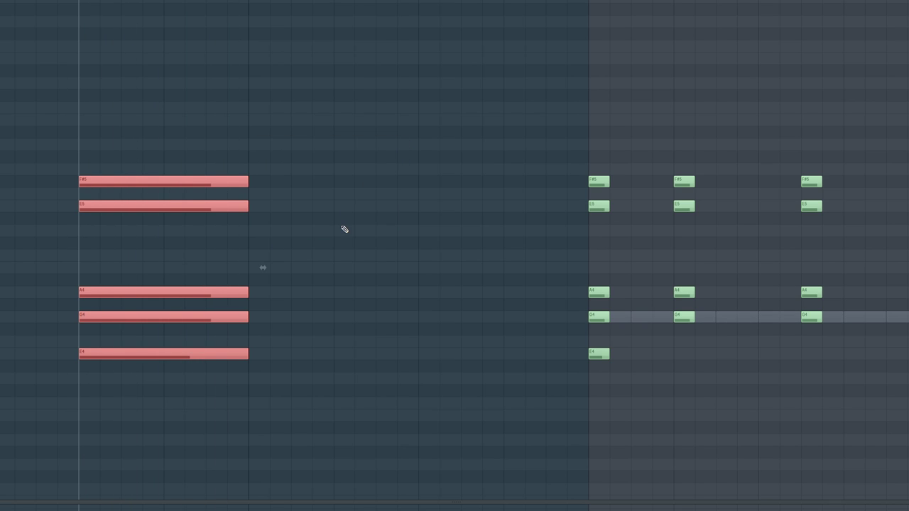
# Step: Clear the note selection, add a sustained B4 to the held chord and play it
pyautogui.keyDown('ctrl'); pyautogui.click(342, 226); pyautogui.keyUp('ctrl')
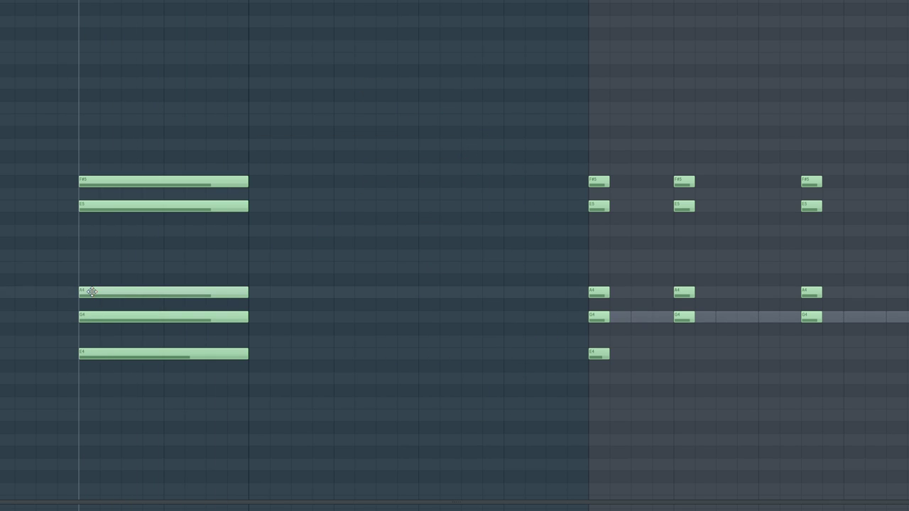
pyautogui.press('space')
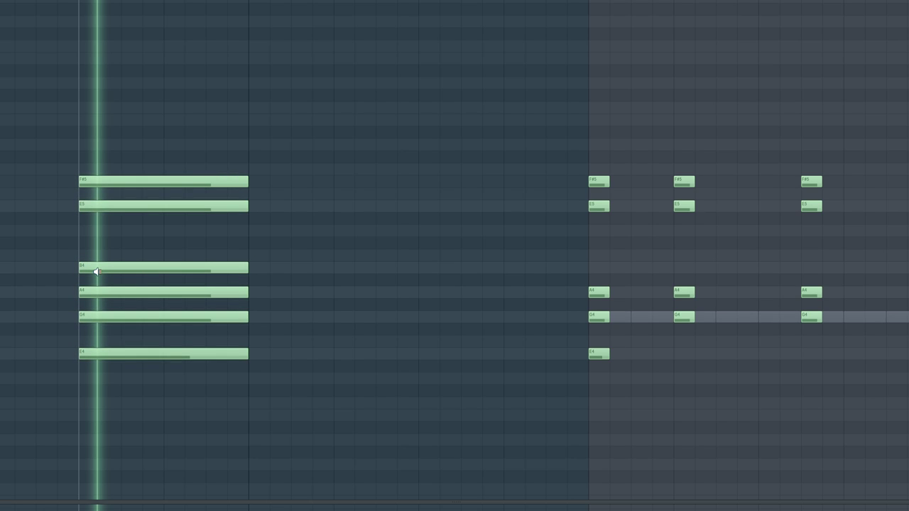
# Step: Remove the sustained B4 from the held chord and replay the chord without it
pyautogui.press('space')
pyautogui.rightClick(98, 271)
pyautogui.press('space')
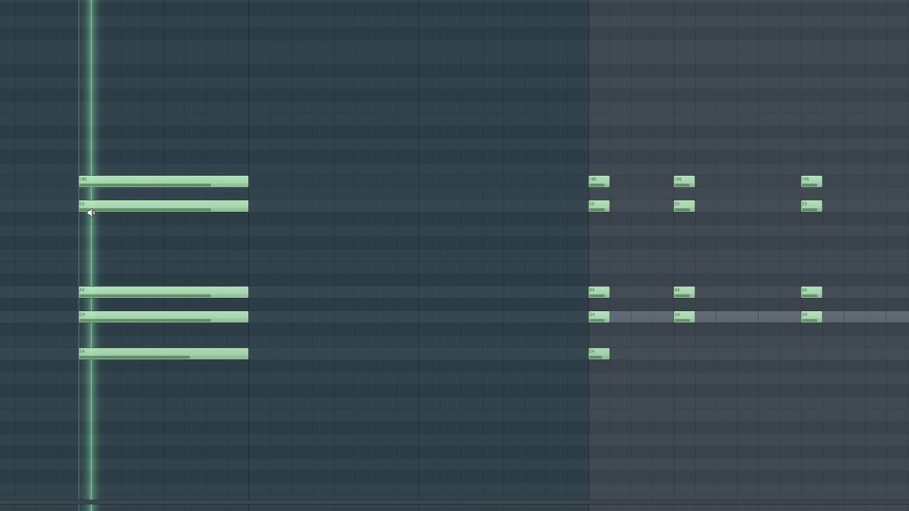
pyautogui.press('space')
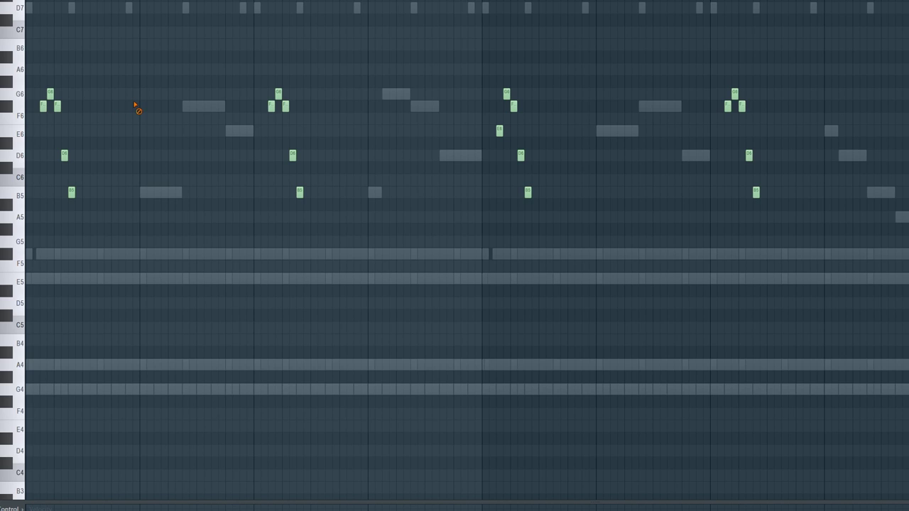
# Step: Play the short-note lead pattern and switch to the second lead's longer notes starting on B5
pyautogui.press('space')
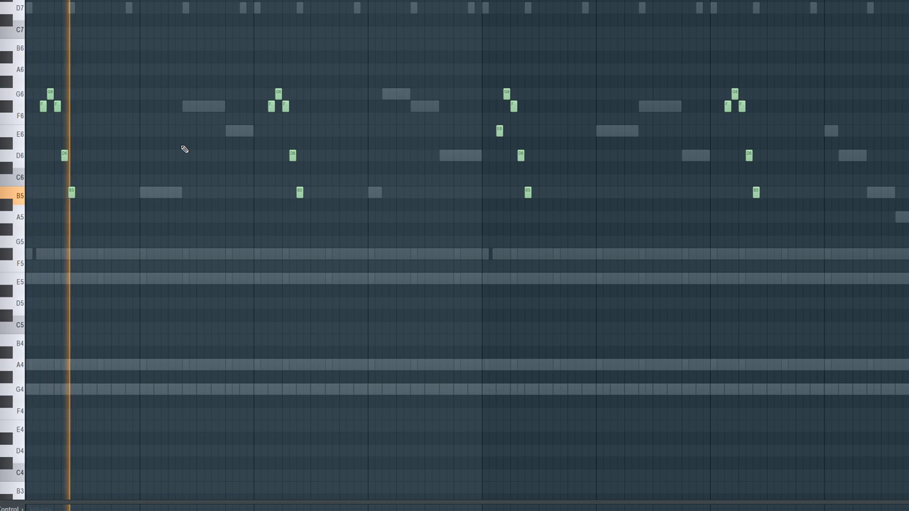
pyautogui.doubleClick(168, 192)
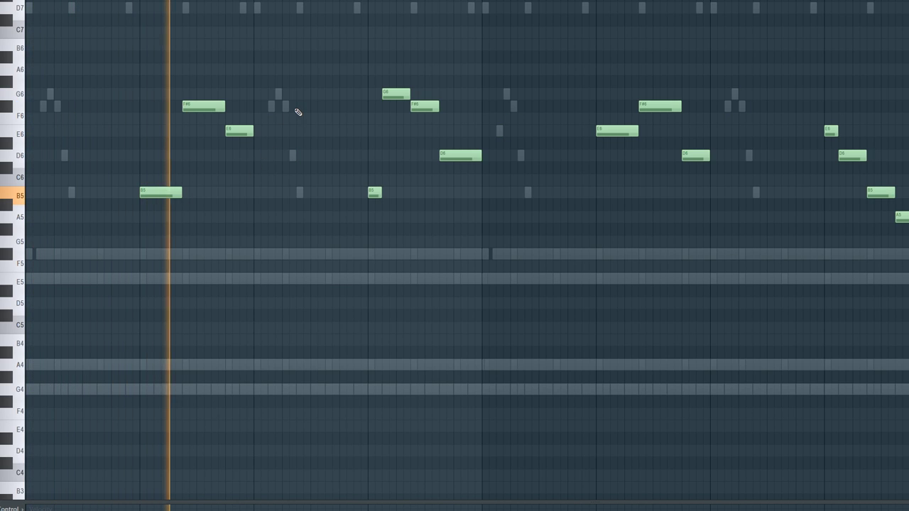
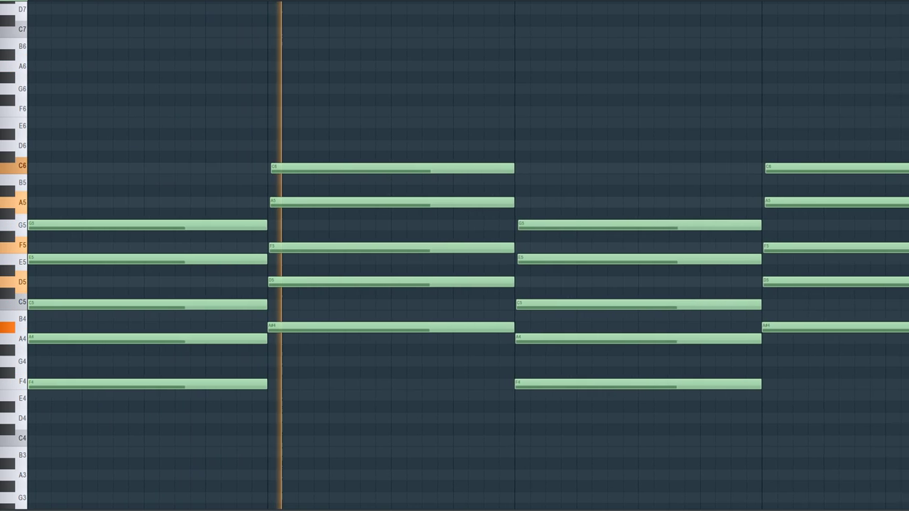
# Step: Step from the sustained chords to the short offbeat chord stabs and on to the next channel during playback
pyautogui.press('Down')
pyautogui.press('Down')
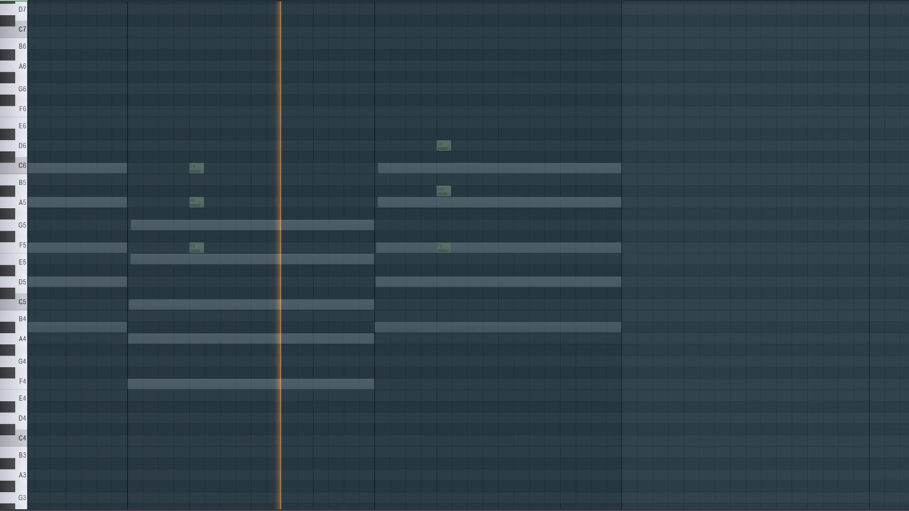
pyautogui.press('Down')
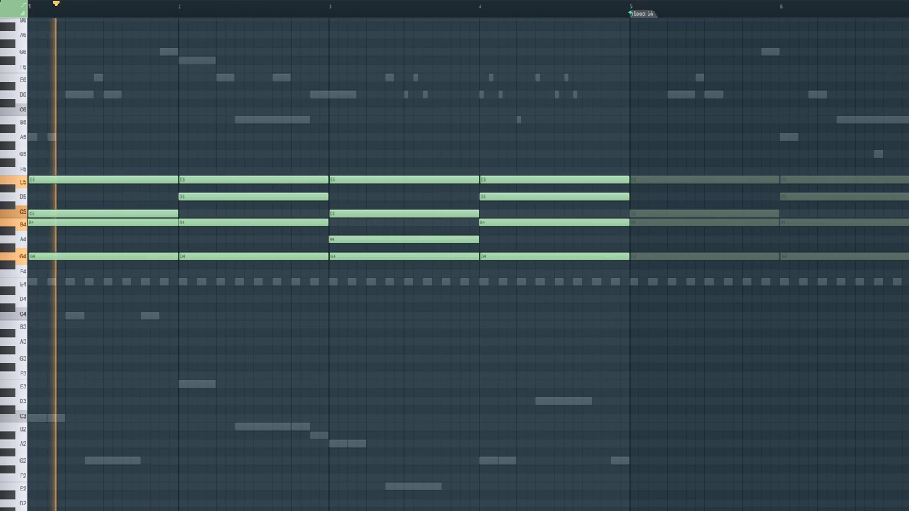
# Step: Examine the four-bar looped chords, lead, repeated E4 percussion and bass channel by channel during playback
pyautogui.press('Down')
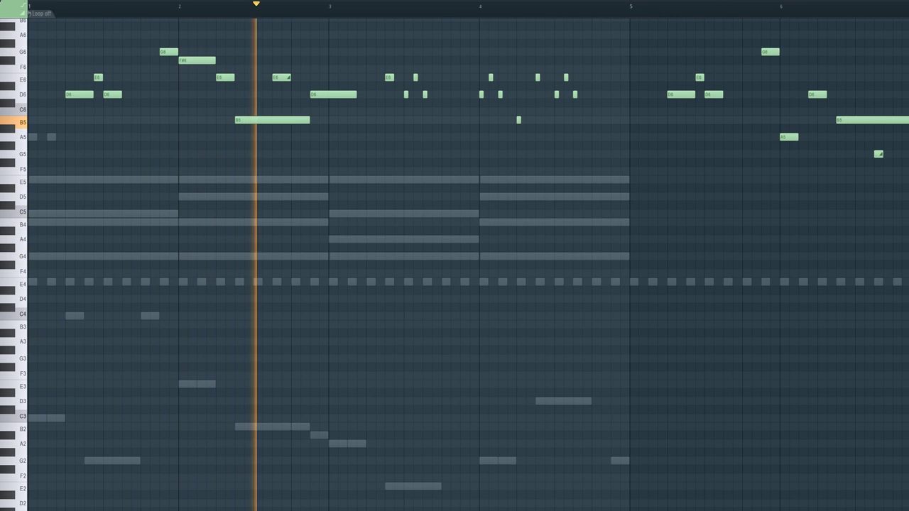
pyautogui.press('Down')
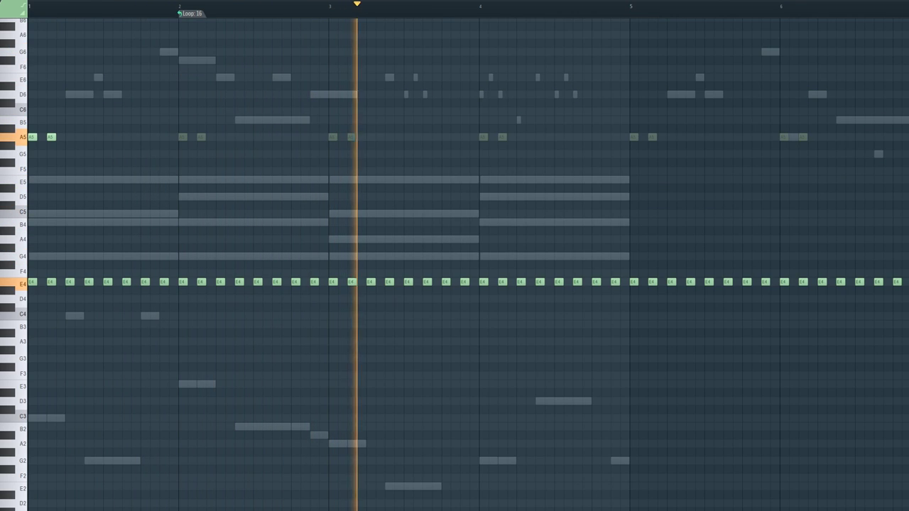
pyautogui.press('Down')
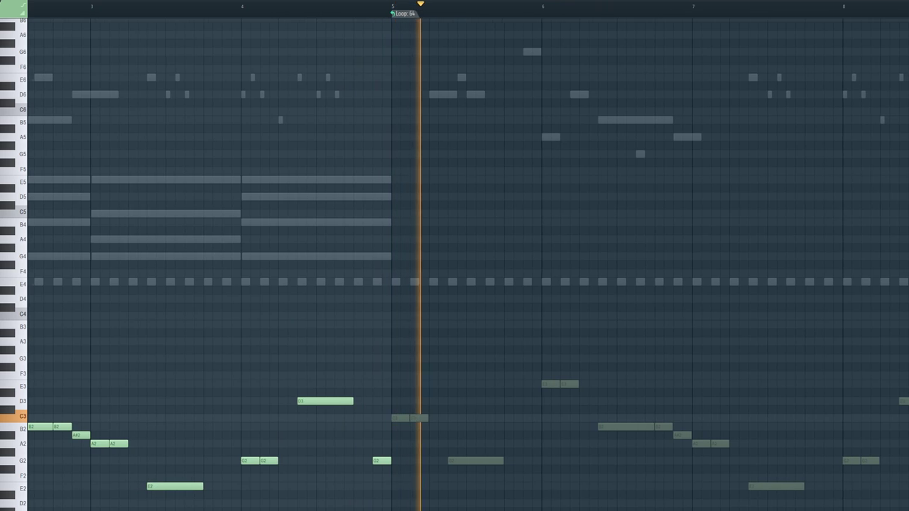
pyautogui.press('Down')
pyautogui.press('Down')
pyautogui.press('Down')
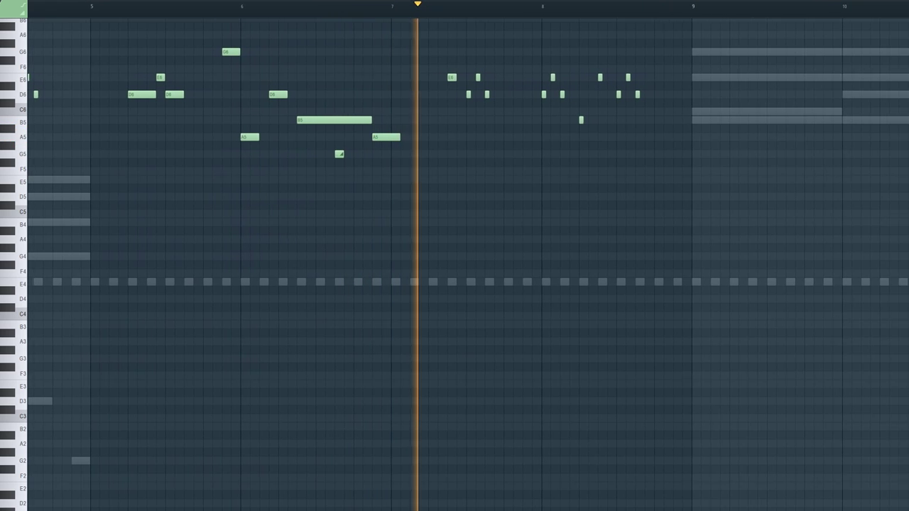
pyautogui.press('Up')
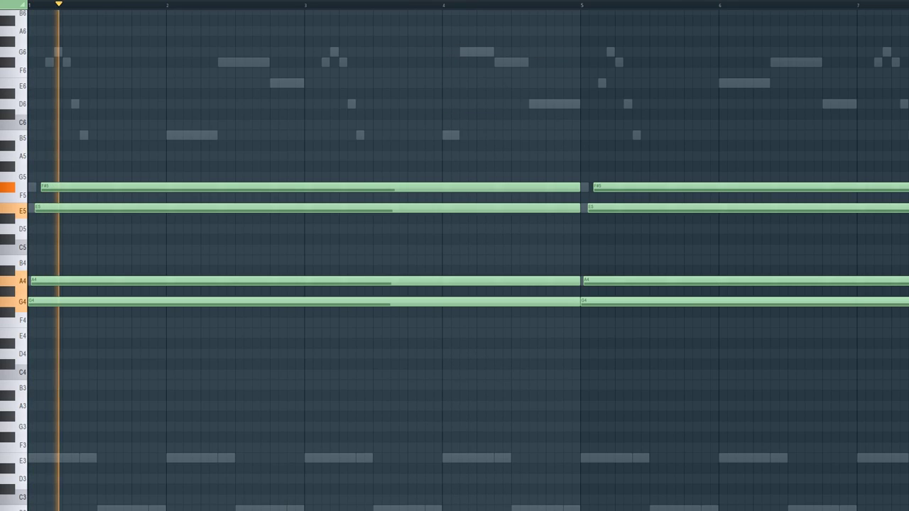
# Step: Examine how the strummed chords, rhythmic stabs, two leads and E3-based bass interlock by cycling through their channels during playback
pyautogui.press('Down')
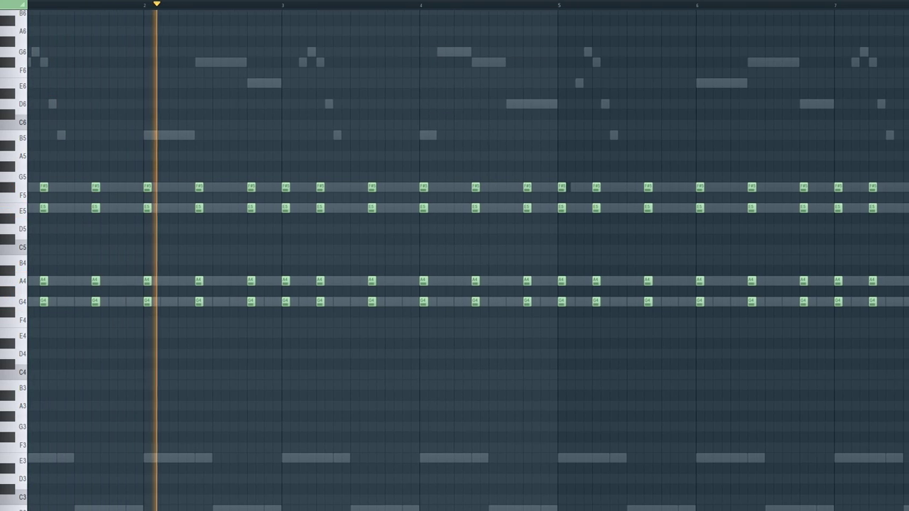
pyautogui.press('Down')
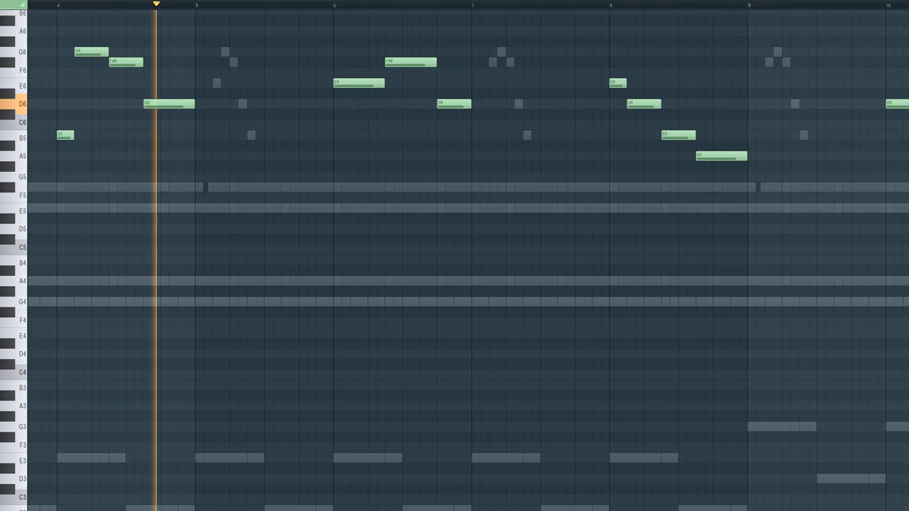
pyautogui.press('Down')
pyautogui.press('Down')
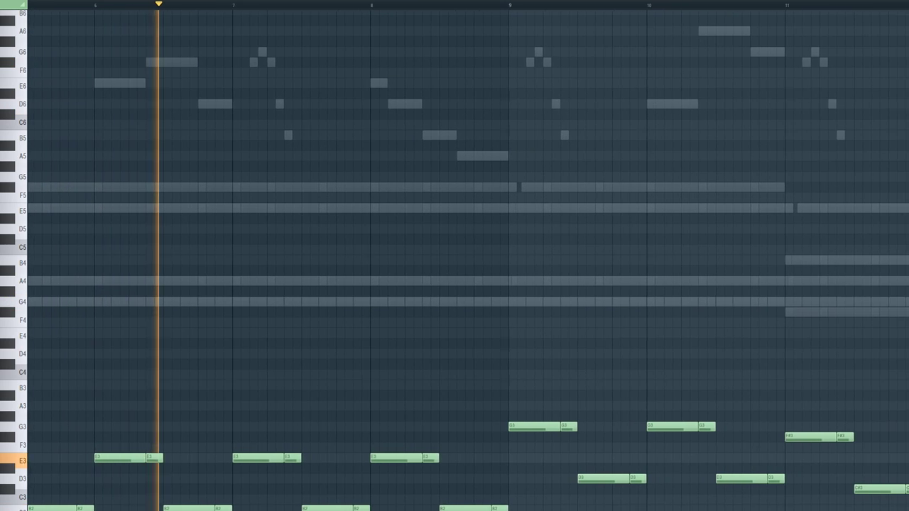
pyautogui.press('Down')
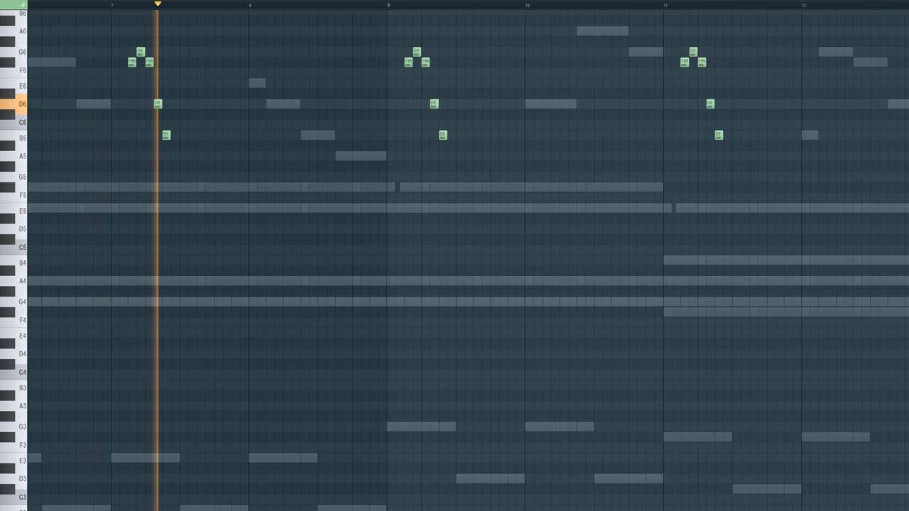
pyautogui.press('Down')
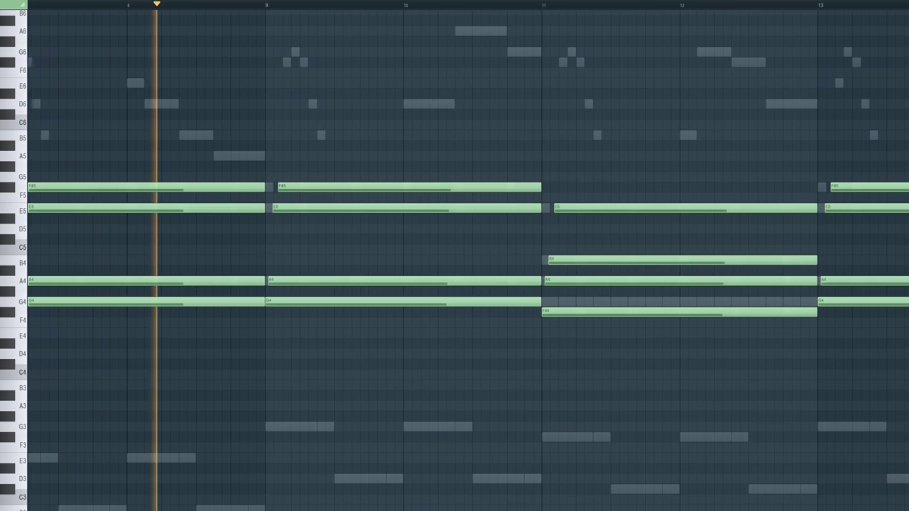
pyautogui.press('Down')
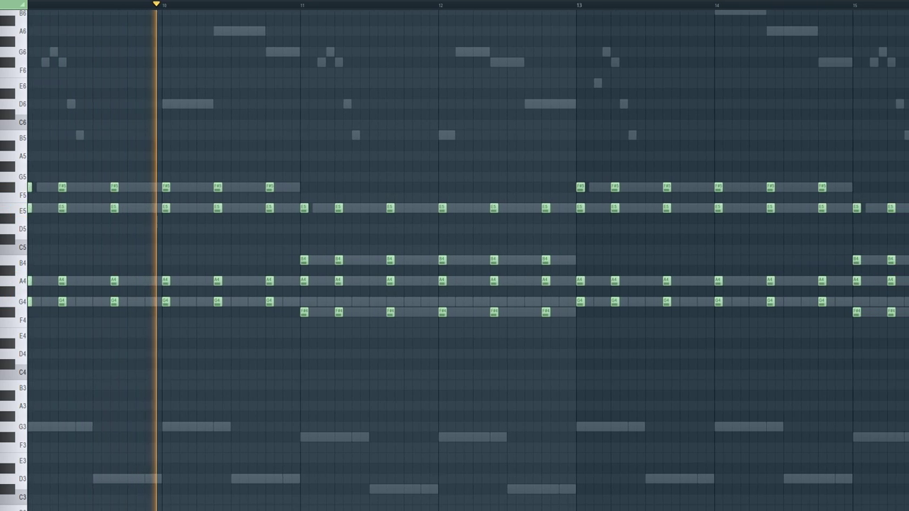
pyautogui.press('Down')
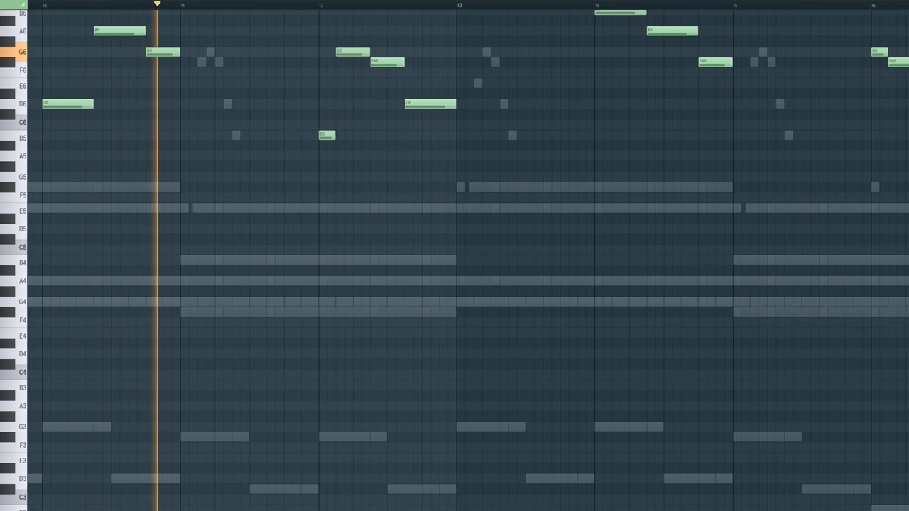
pyautogui.press('Down')
pyautogui.press('Down')
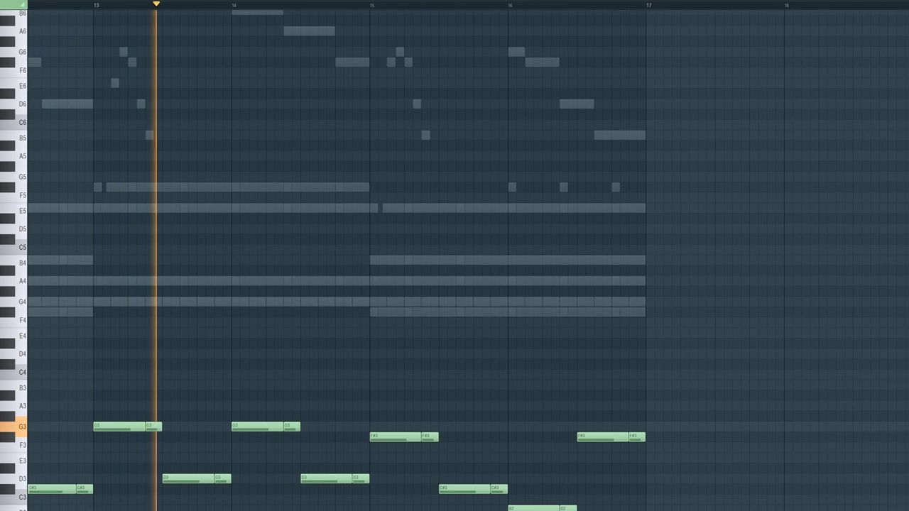
pyautogui.press('Down')
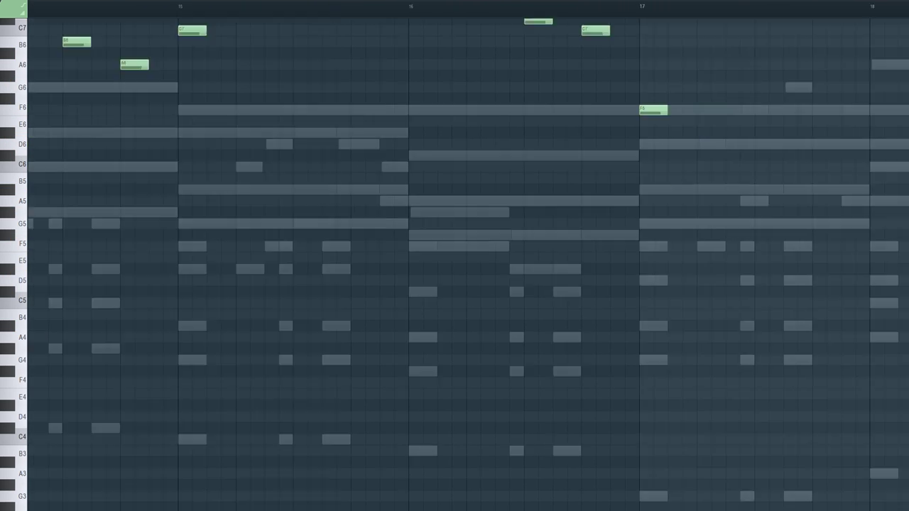
# Step: Compare the D4 percussion pattern with the slowly arpeggiated sustained chords by cycling through the channels during playback
pyautogui.press('Down')
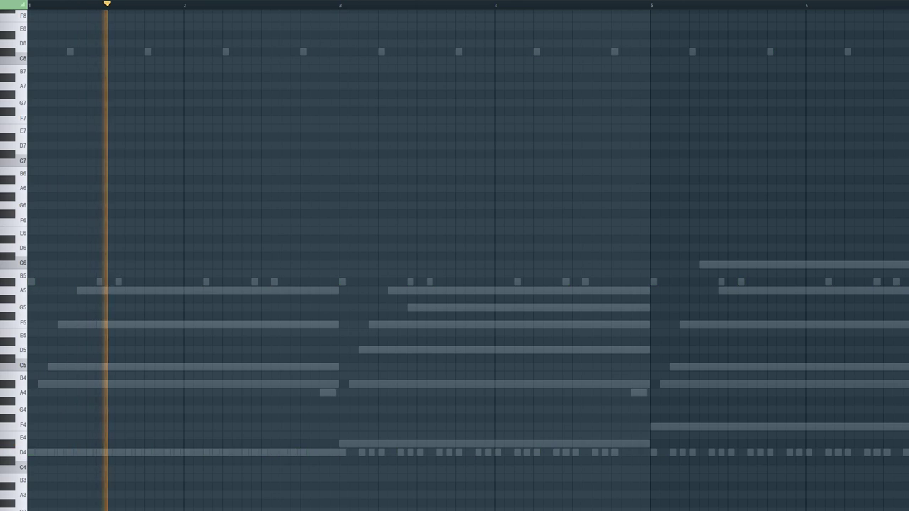
pyautogui.press('Down')
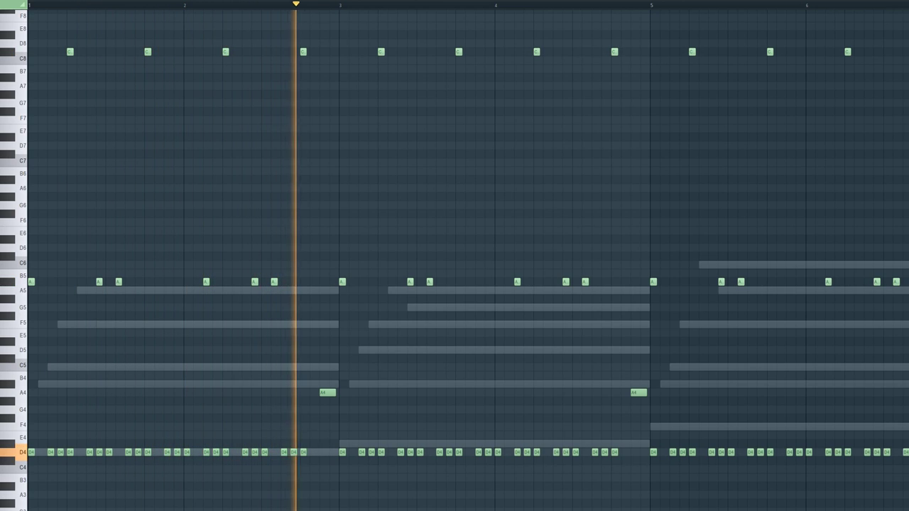
pyautogui.press('Down')
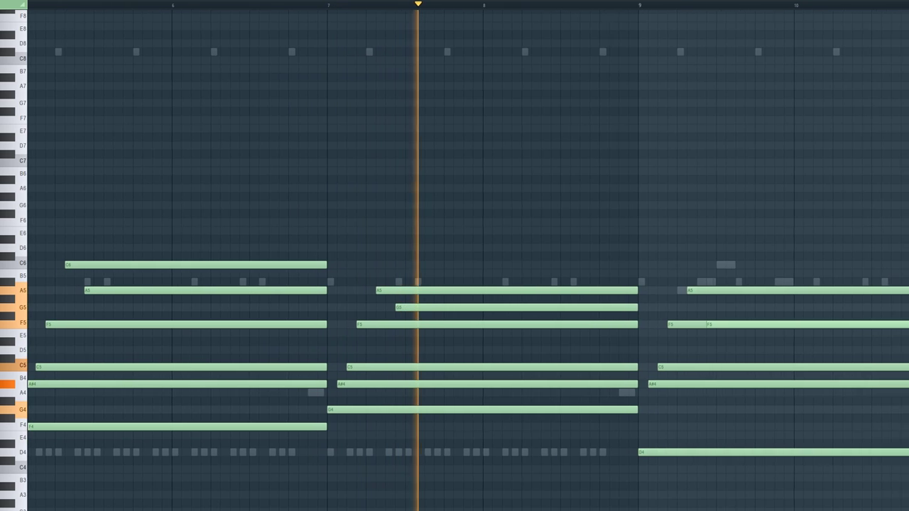
pyautogui.press('Down')
pyautogui.press('Down')
pyautogui.press('Down')
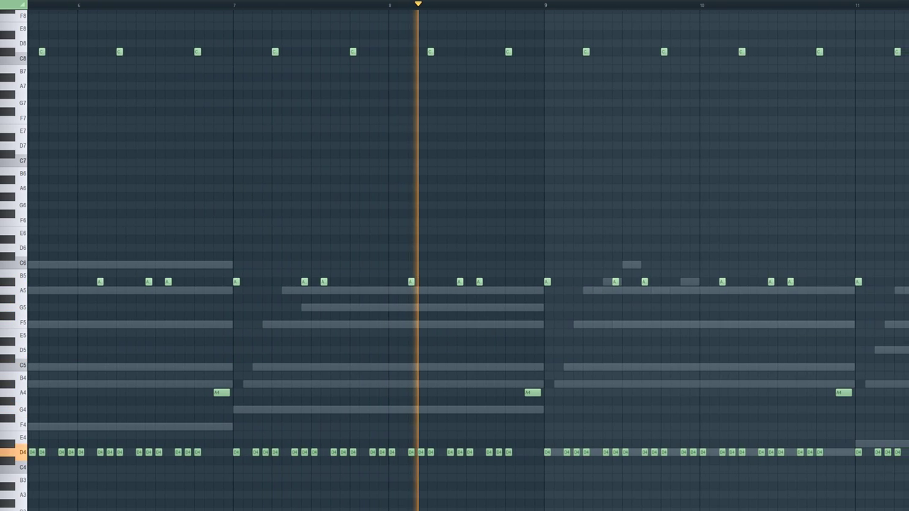